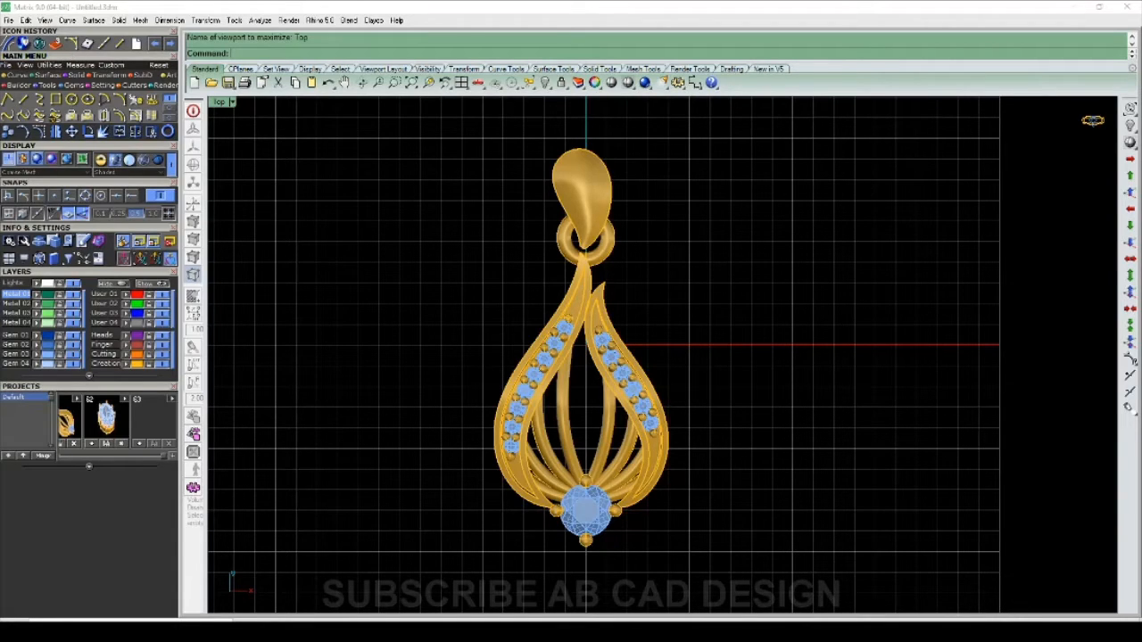
Open the V-Ray render tools and add a ground plane to the pendant scene.
left_click(23, 99)
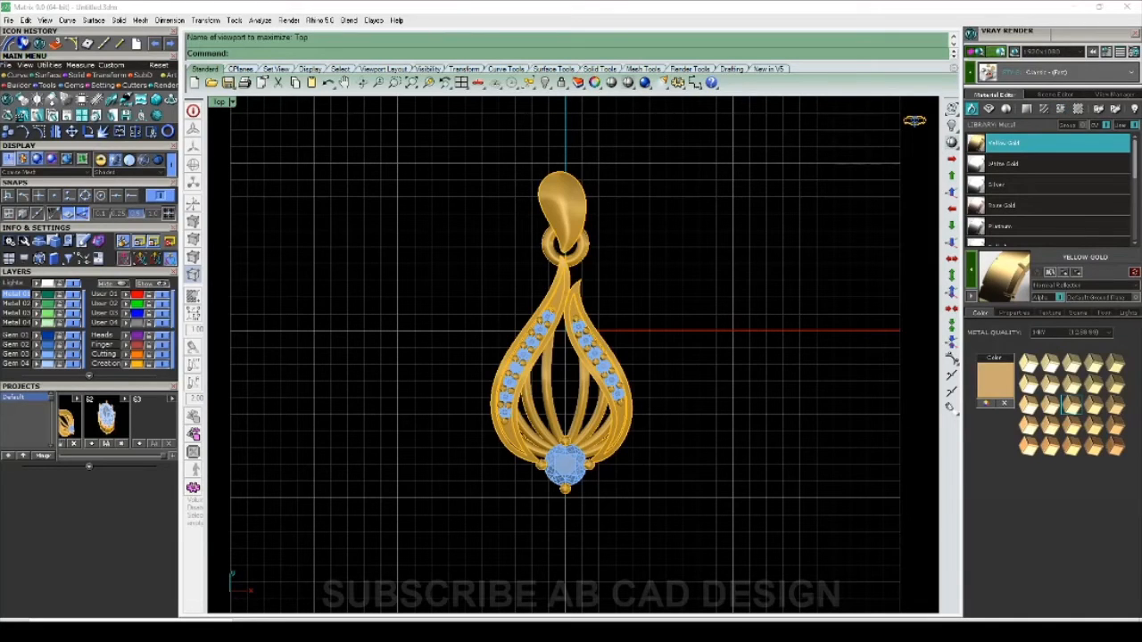
left_click(1014, 52)
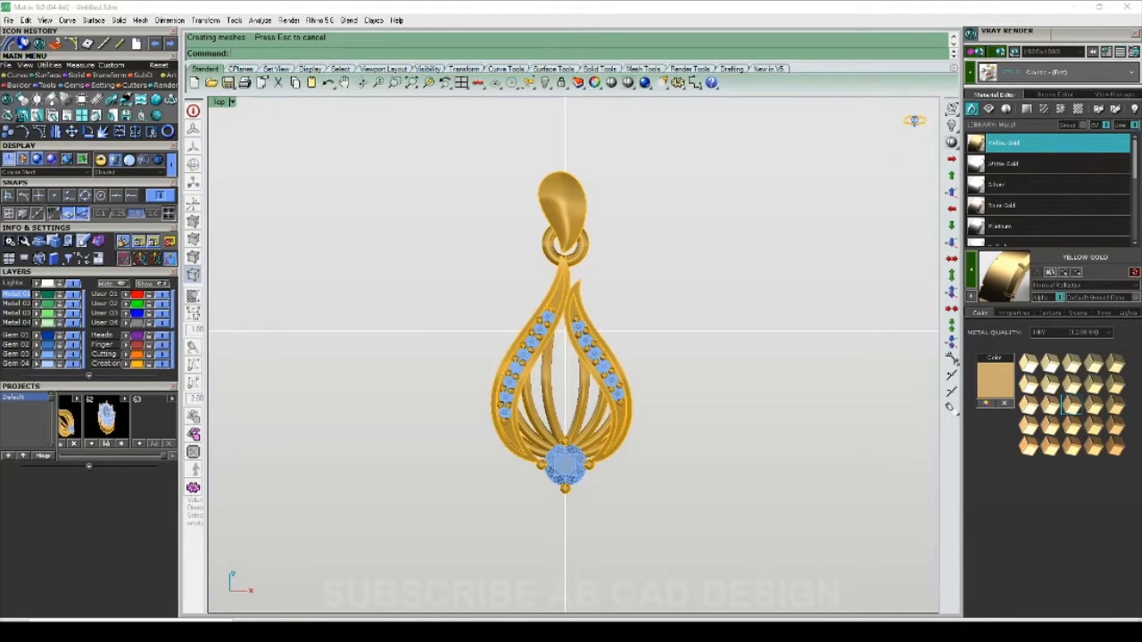
Set the Yellow Gold material to 18KY quality with a lighter yellow colour swatch and update its preview.
left_click(1109, 333)
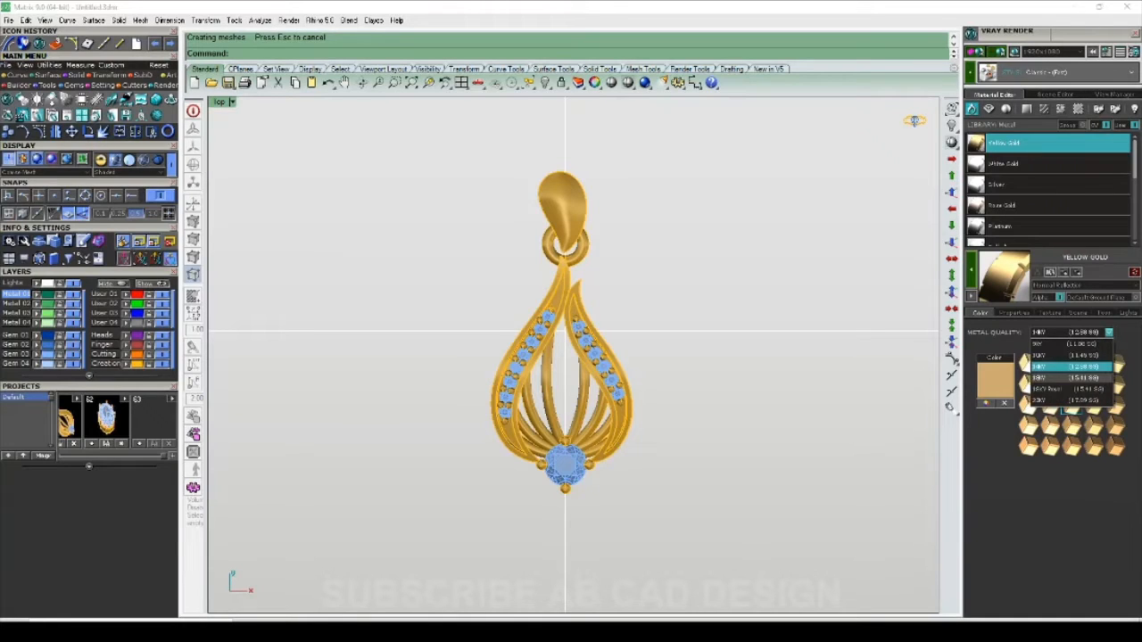
left_click(1062, 378)
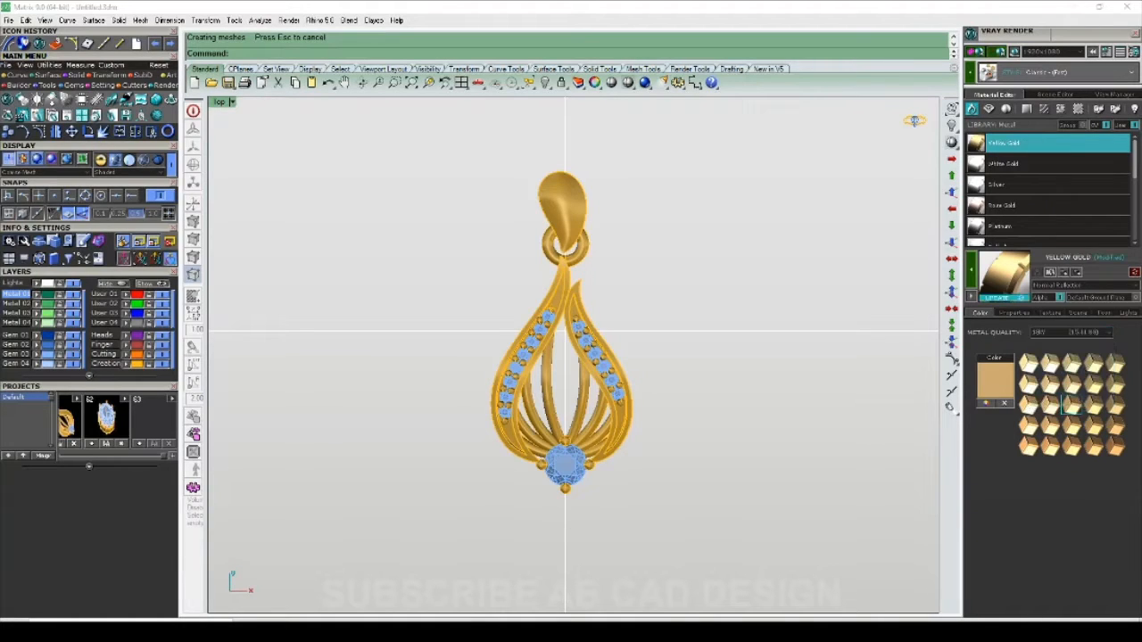
left_click(1050, 384)
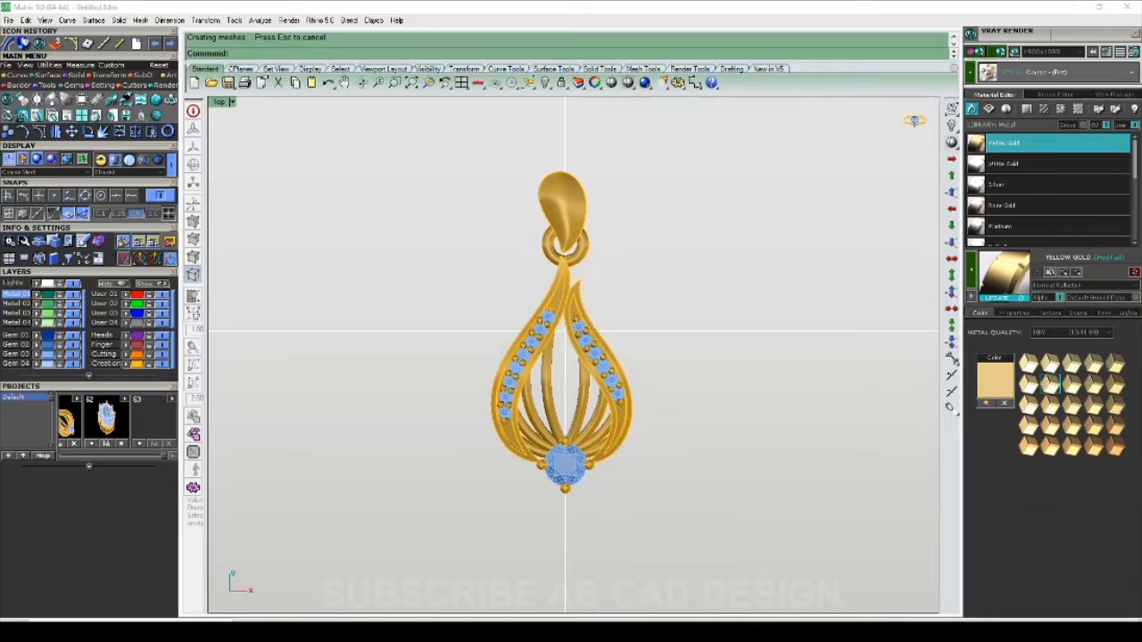
mouse_move(1005, 285)
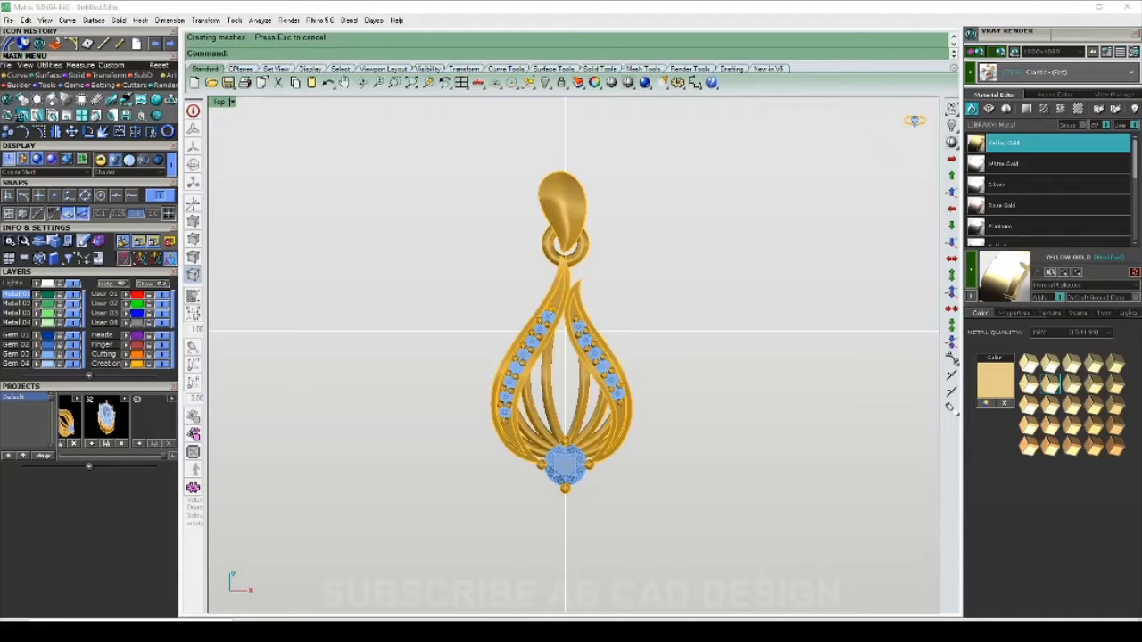
Apply the modified Yellow Gold material to all metal parts of the pendant.
scroll(711, 352, "down", 4)
scroll(714, 344, "up", 4)
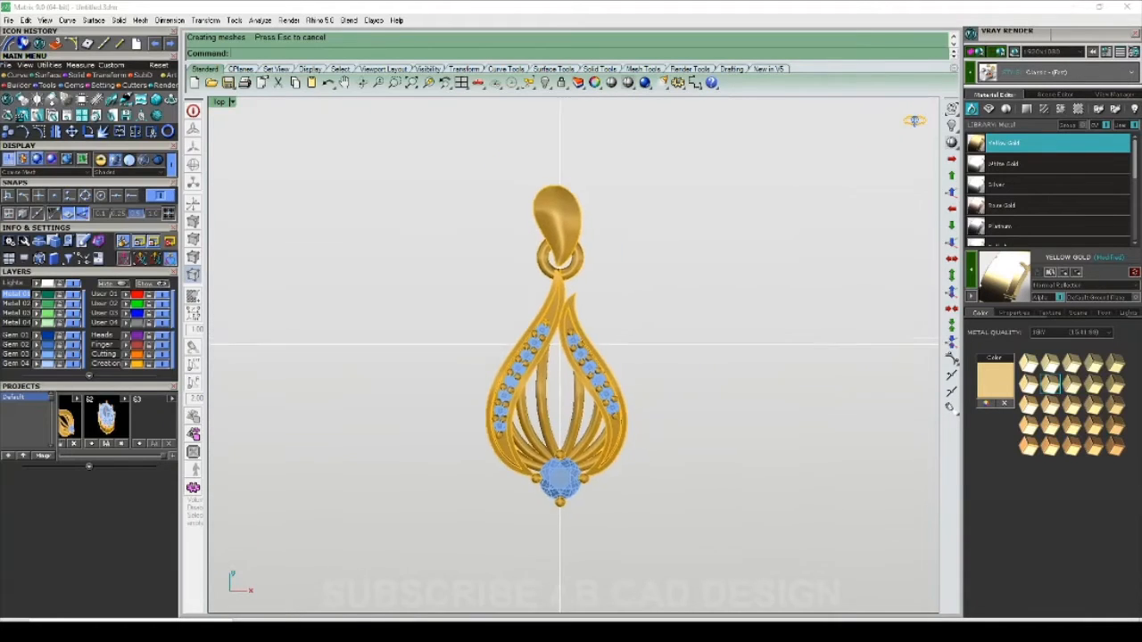
right_click_drag(714, 343, 732, 336)
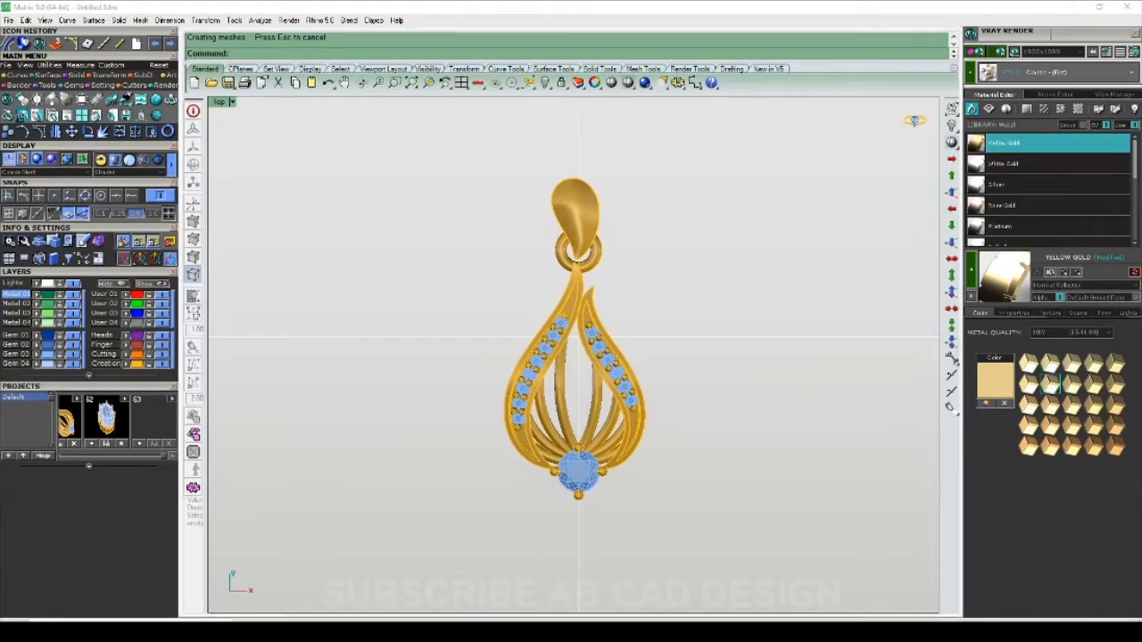
key("ctrl+a")
scroll(616, 292, "up", 2)
right_click_drag(616, 292, 667, 300)
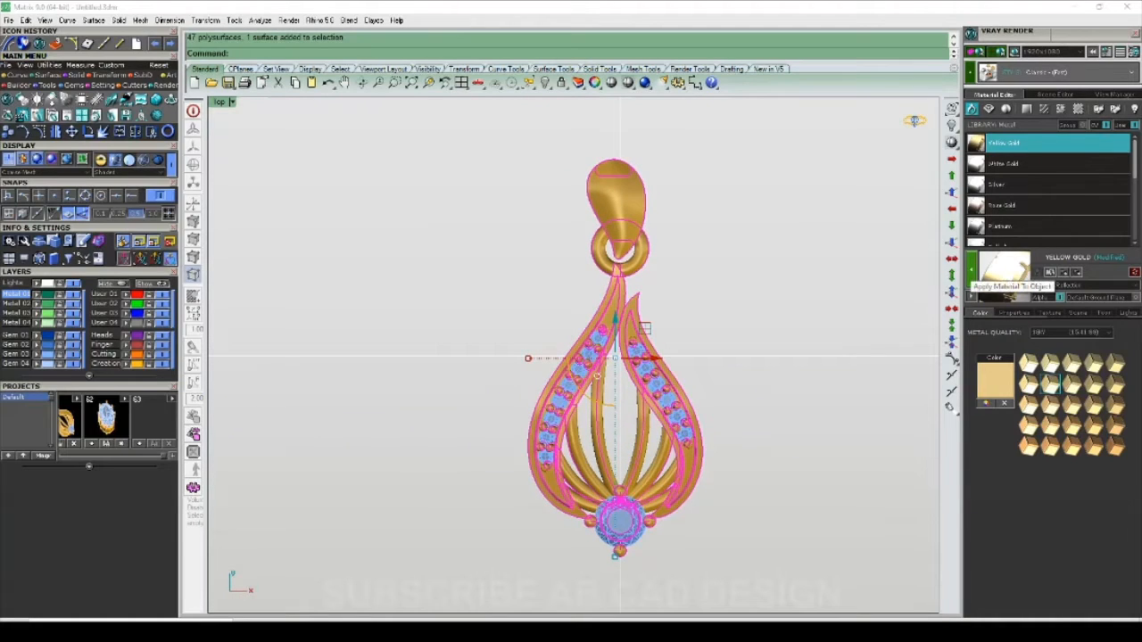
left_click(971, 273)
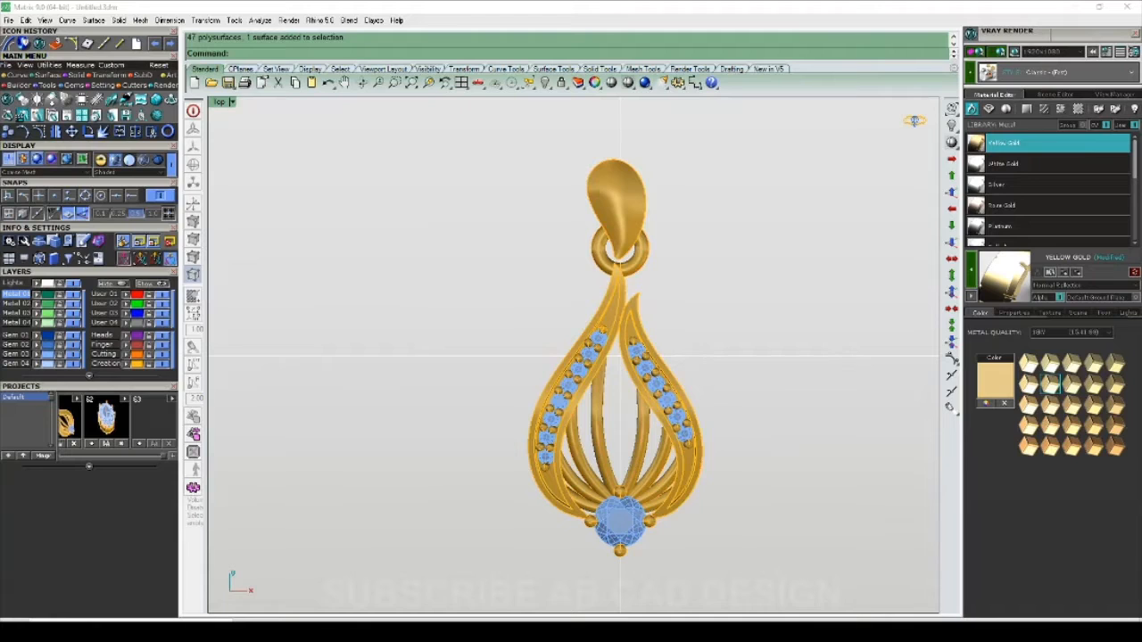
Apply the Diamond material from the gem library to the small accent stones on both pendant arms.
left_click(989, 109)
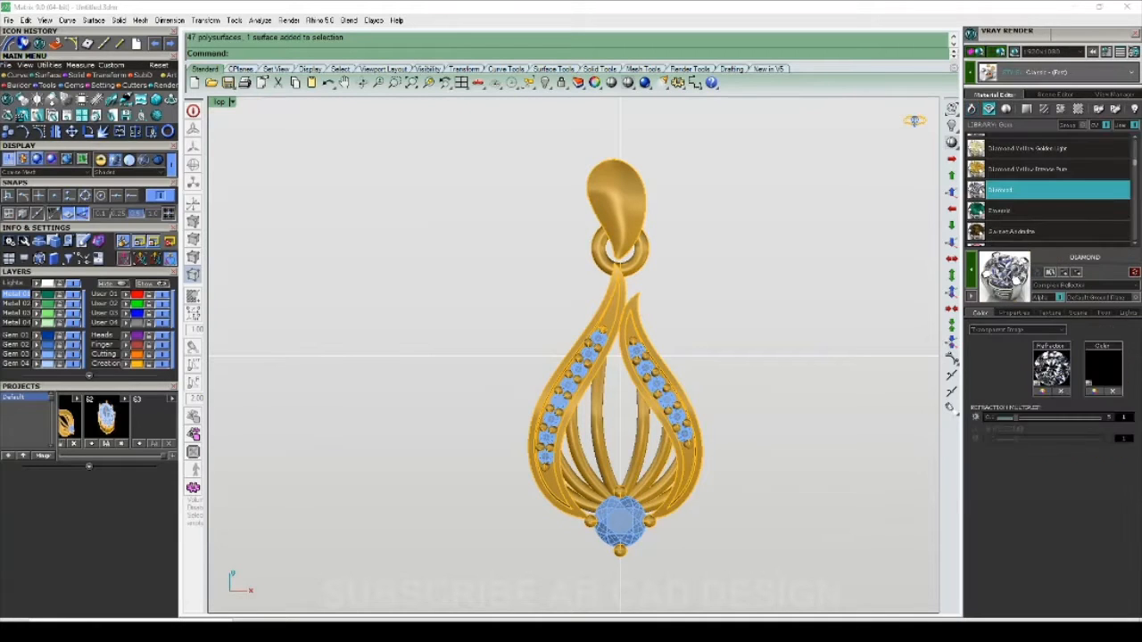
scroll(661, 398, "up", 6)
left_click(668, 397)
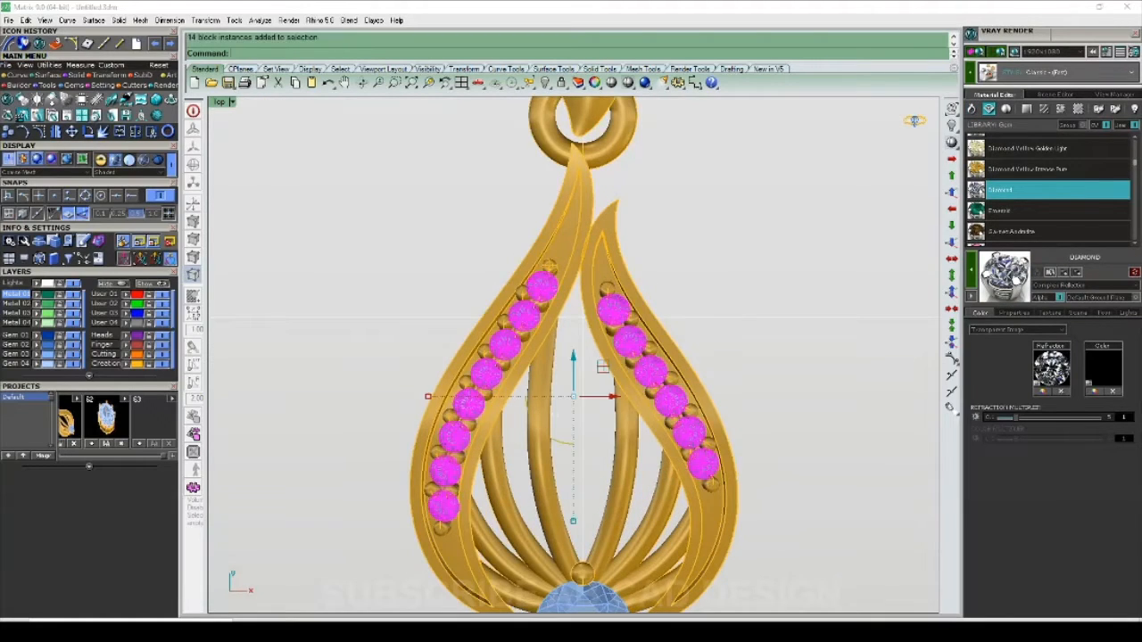
scroll(594, 360, "down", 6)
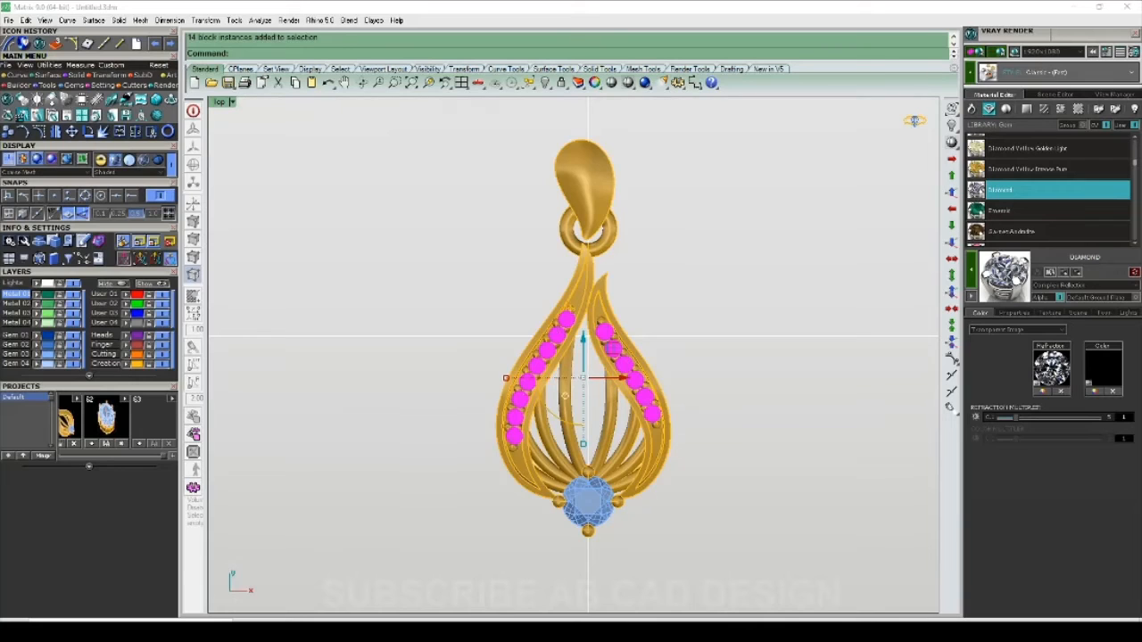
left_click(970, 270)
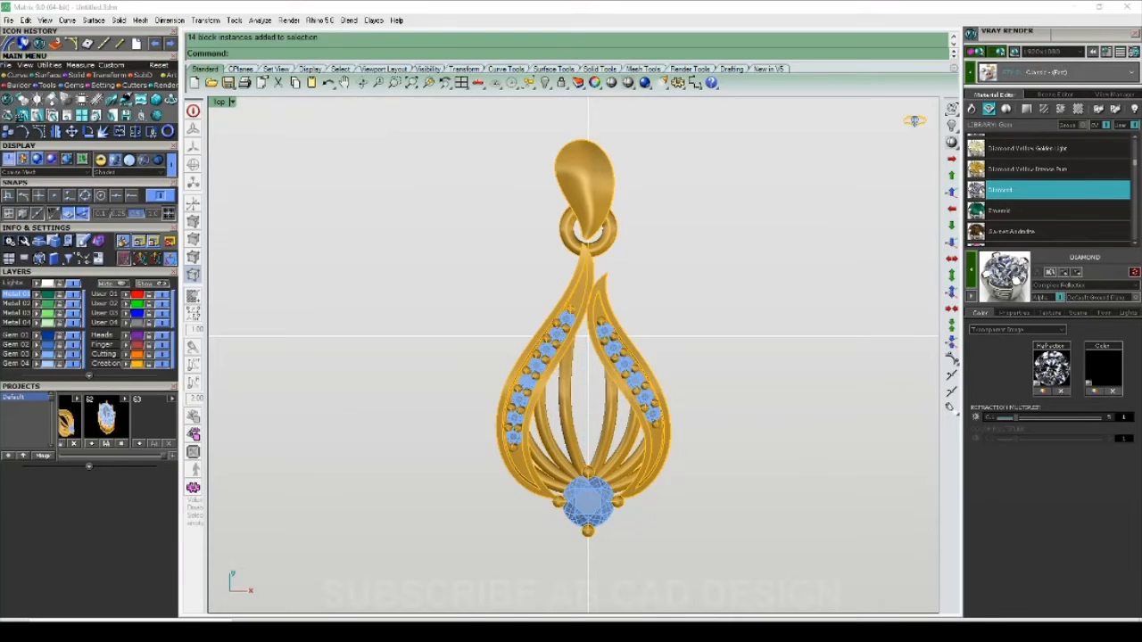
Apply the Ruby material from the gem library to the large round stone at the pendant's base.
scroll(747, 328, "down", 4)
scroll(747, 328, "up", 4)
scroll(744, 328, "down", 2)
right_click_drag(742, 329, 725, 341)
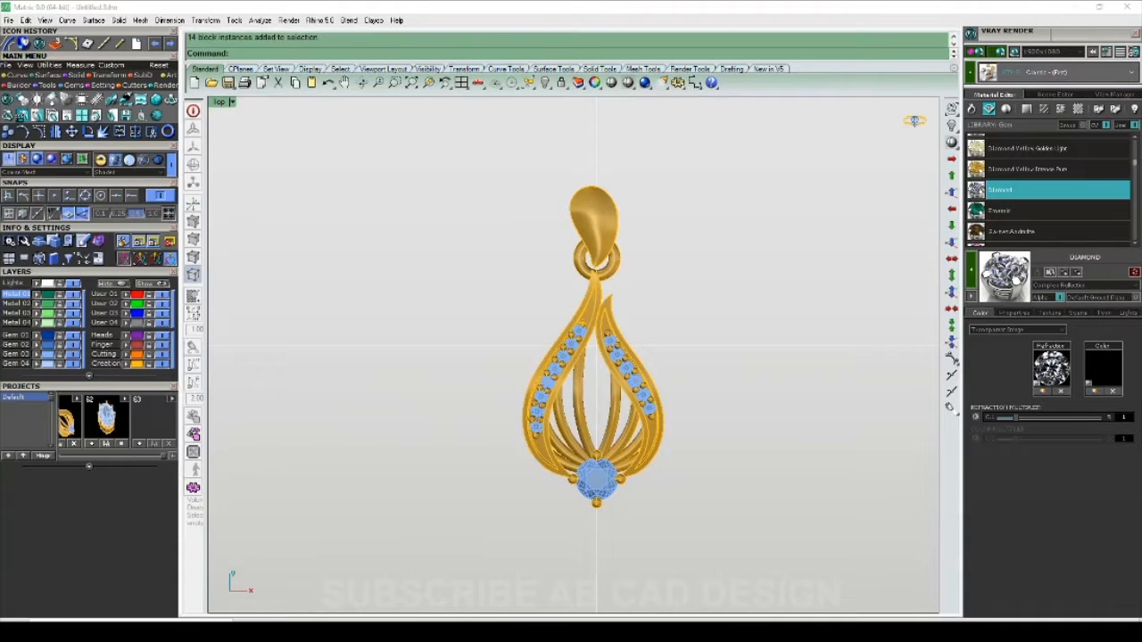
scroll(1048, 189, "down", 8)
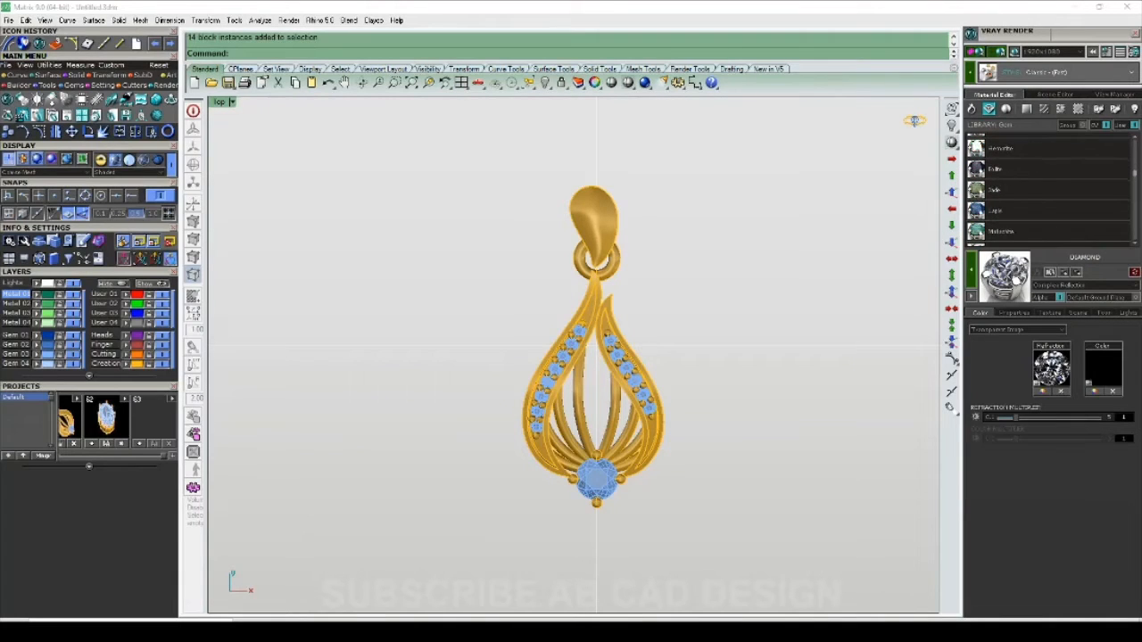
scroll(1048, 179, "down", 10)
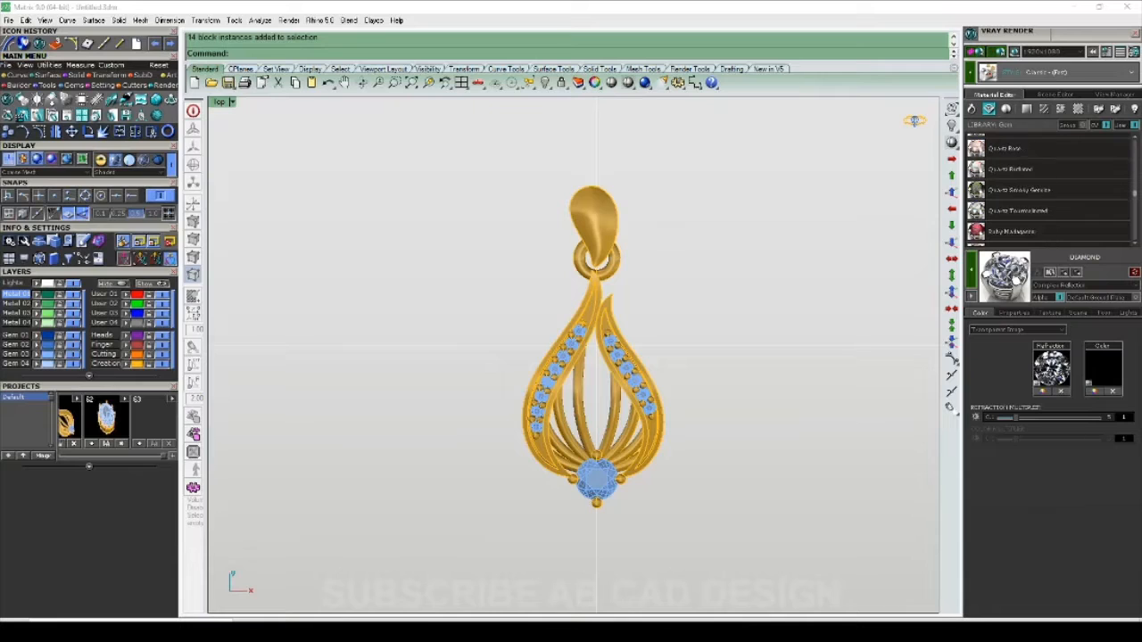
scroll(1048, 189, "down", 6)
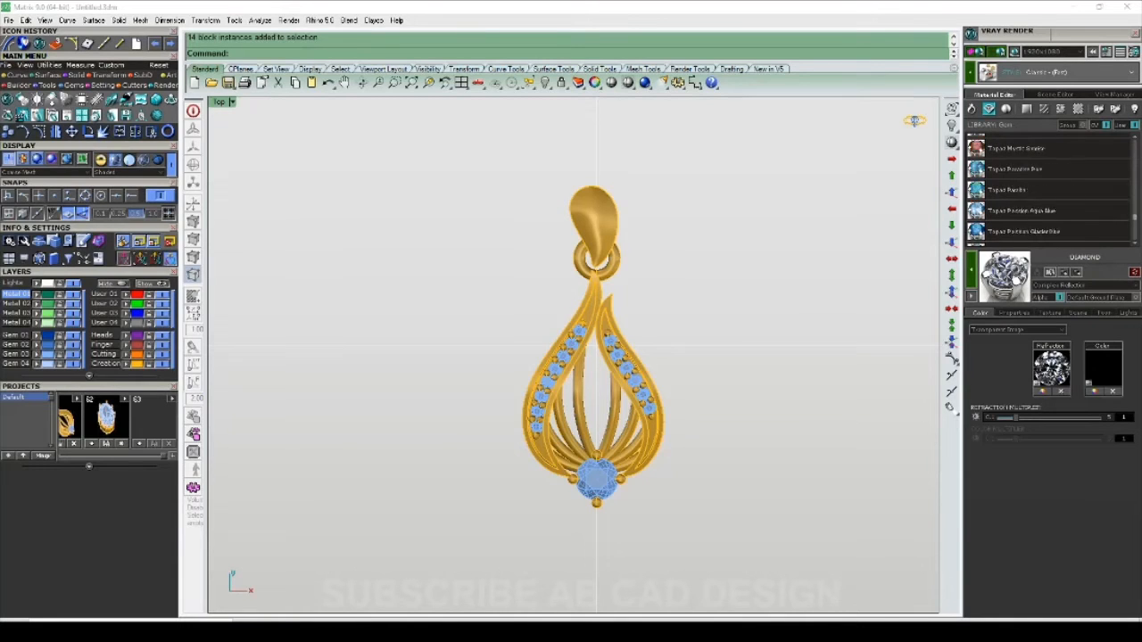
scroll(1048, 189, "up", 5)
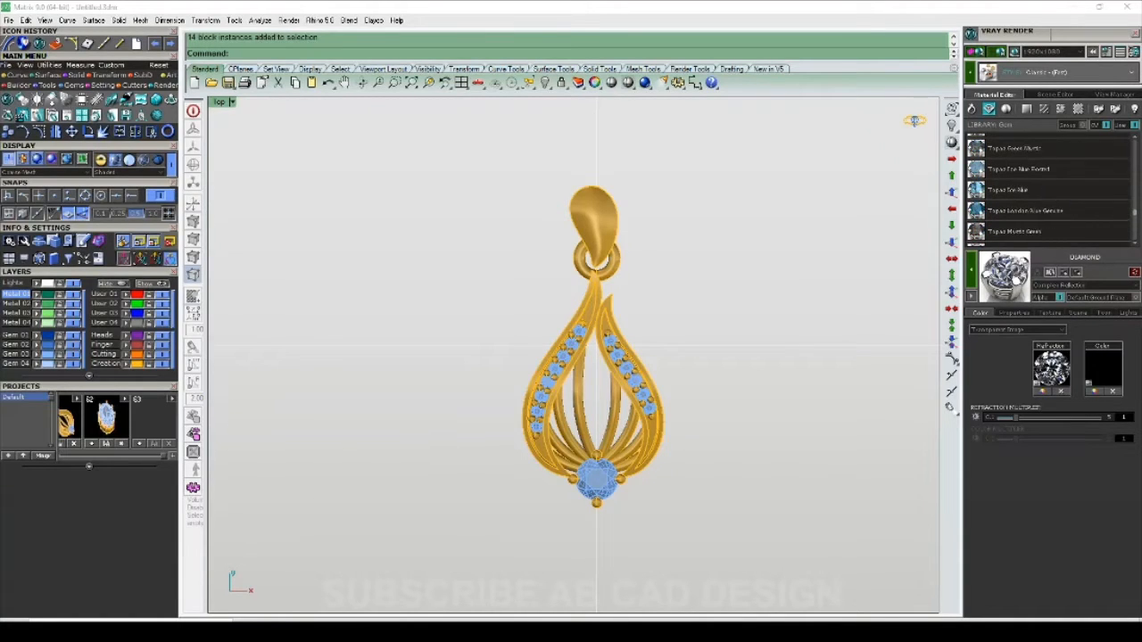
scroll(1048, 189, "up", 4)
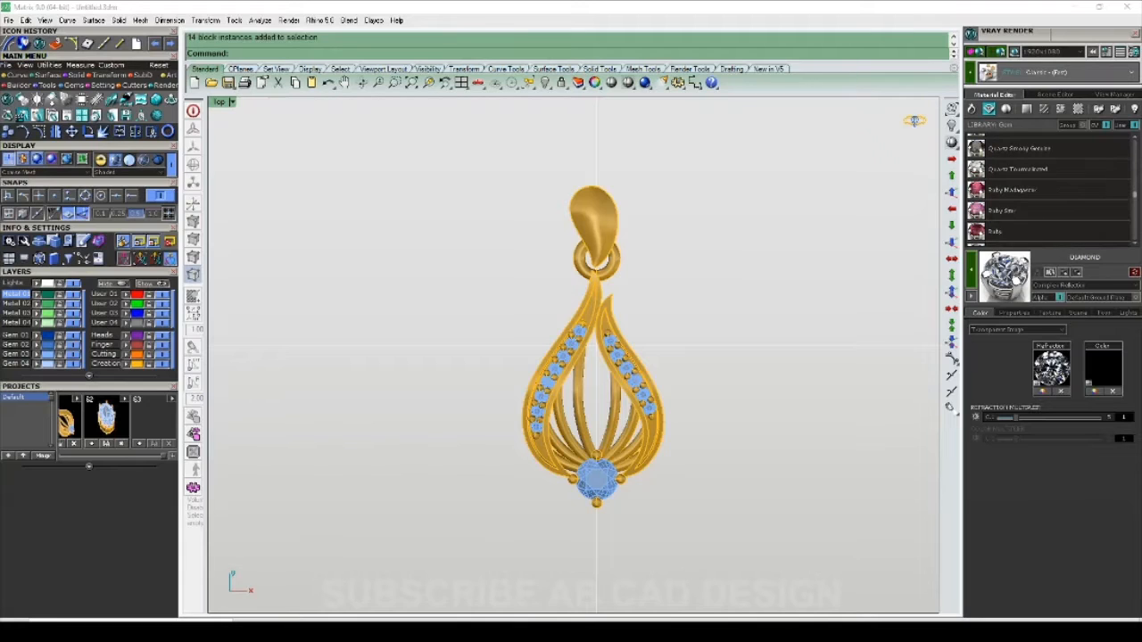
left_click(1026, 231)
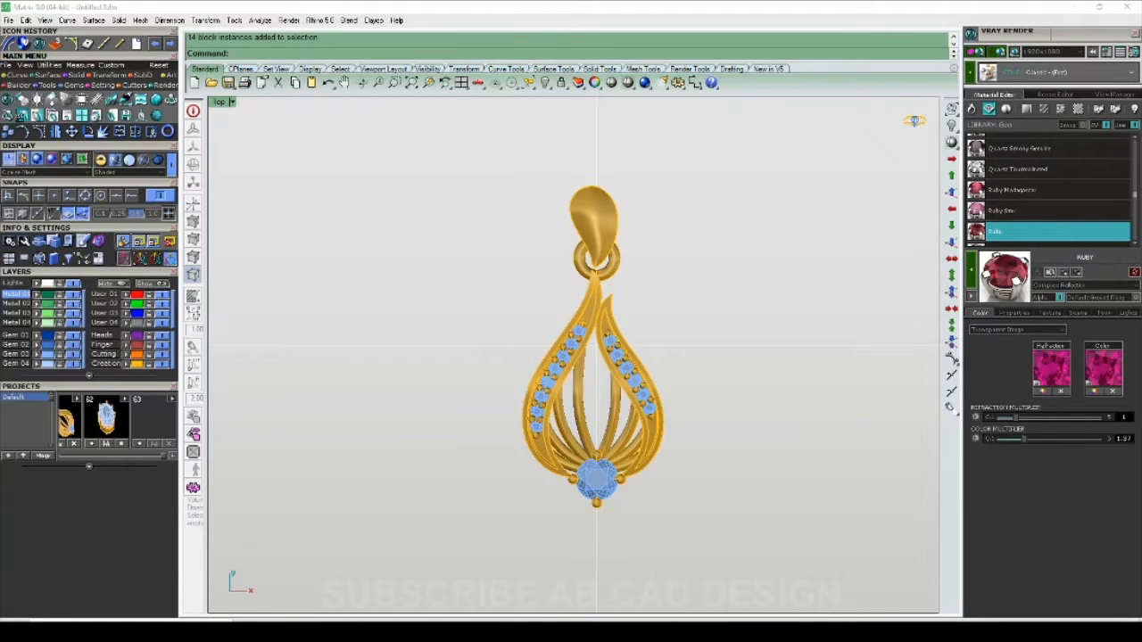
left_click(597, 480)
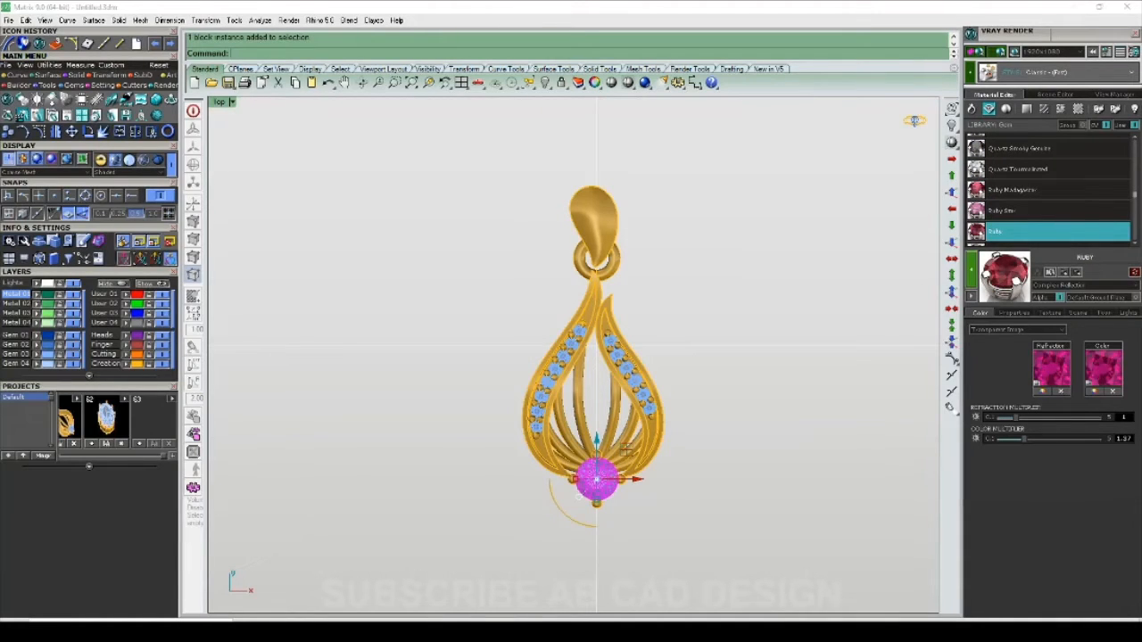
left_click(972, 270)
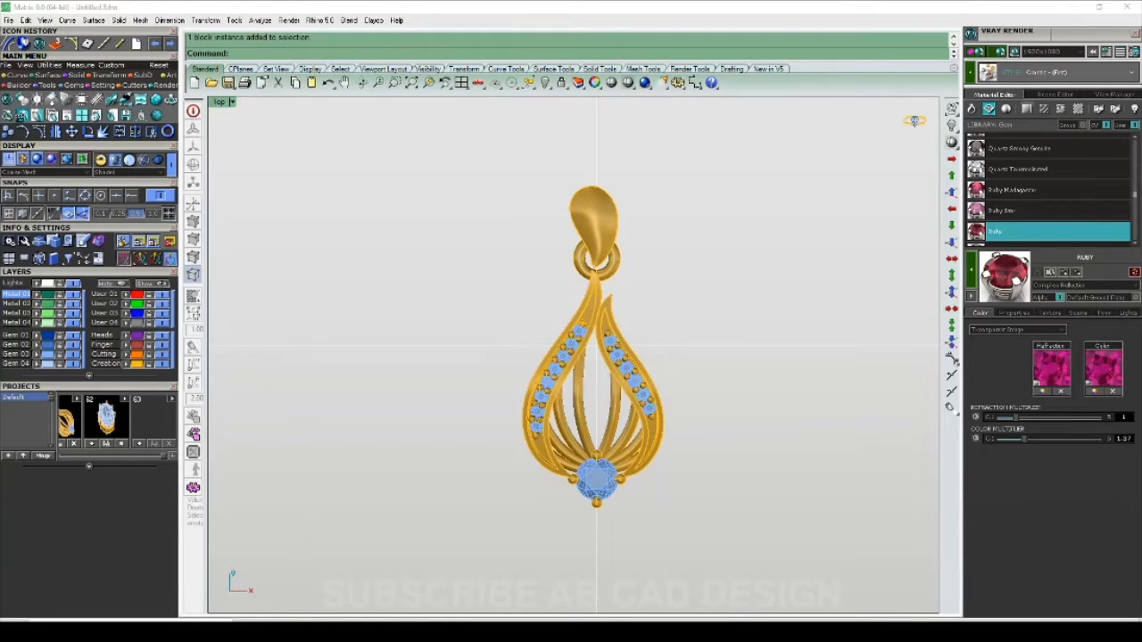
Apply the Wood material from the architectural library to the ground plane.
left_click(1026, 109)
left_click(1043, 109)
left_click(1061, 108)
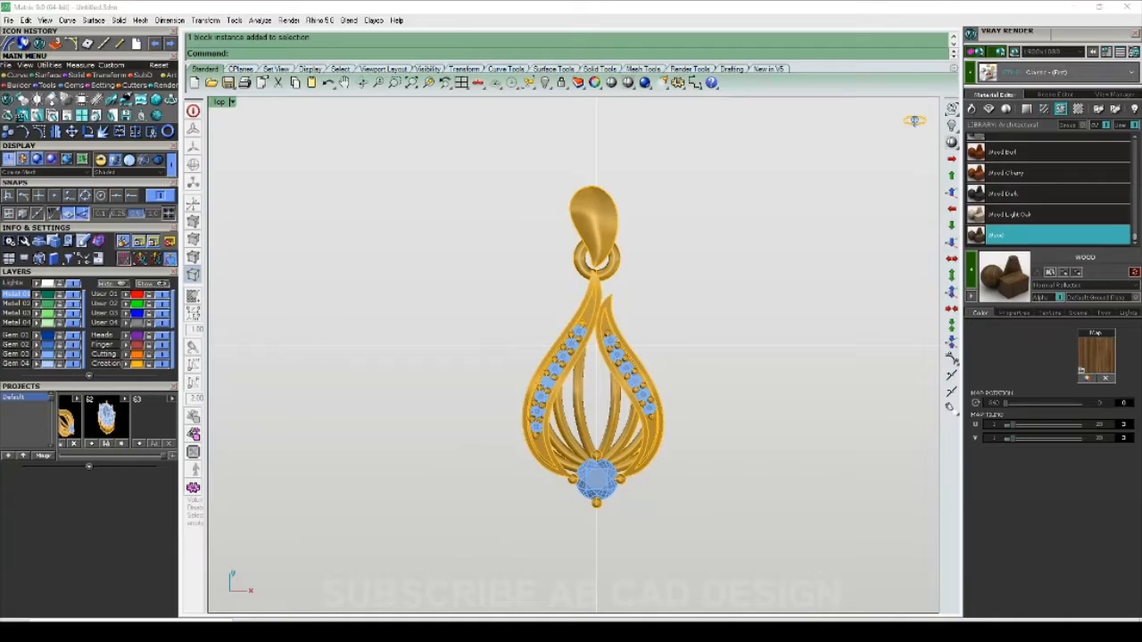
left_click(1078, 108)
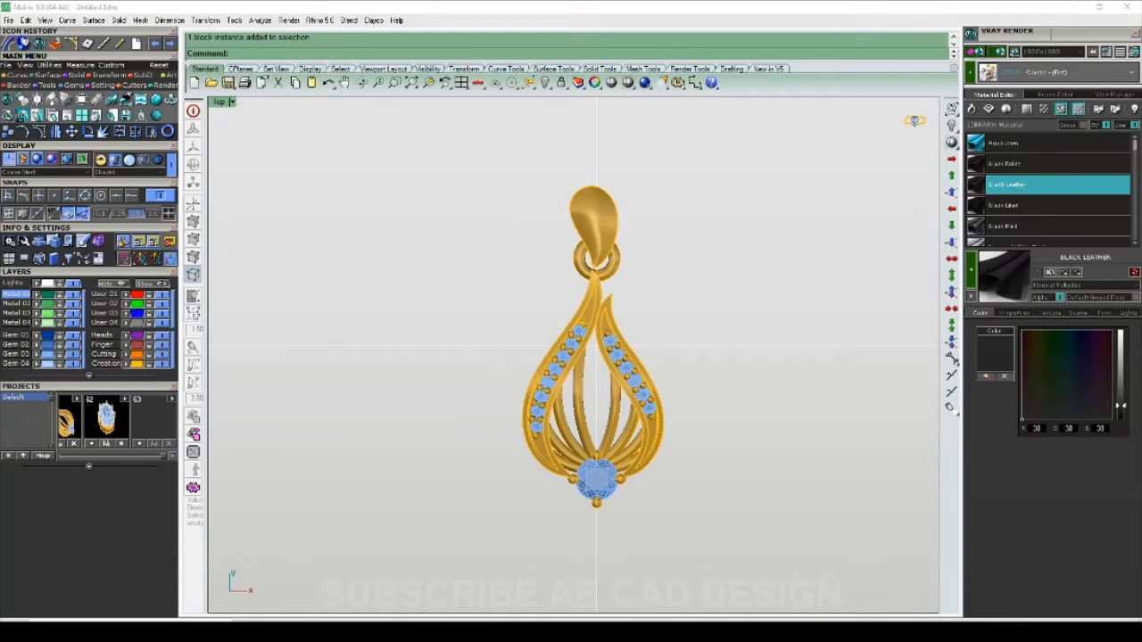
left_click(1061, 108)
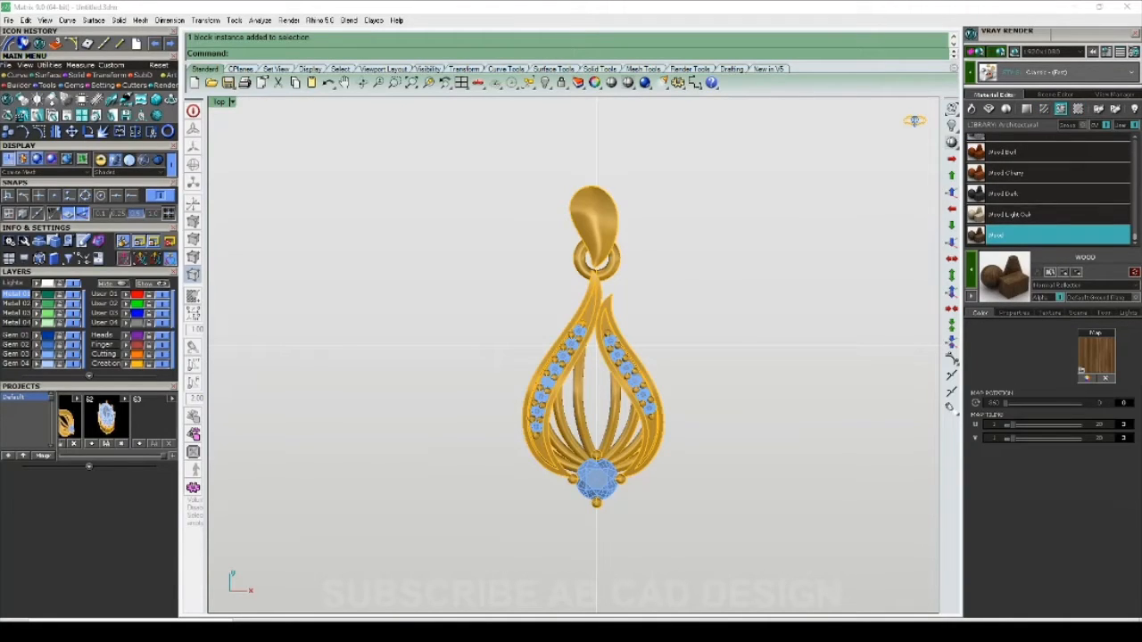
left_click(625, 315)
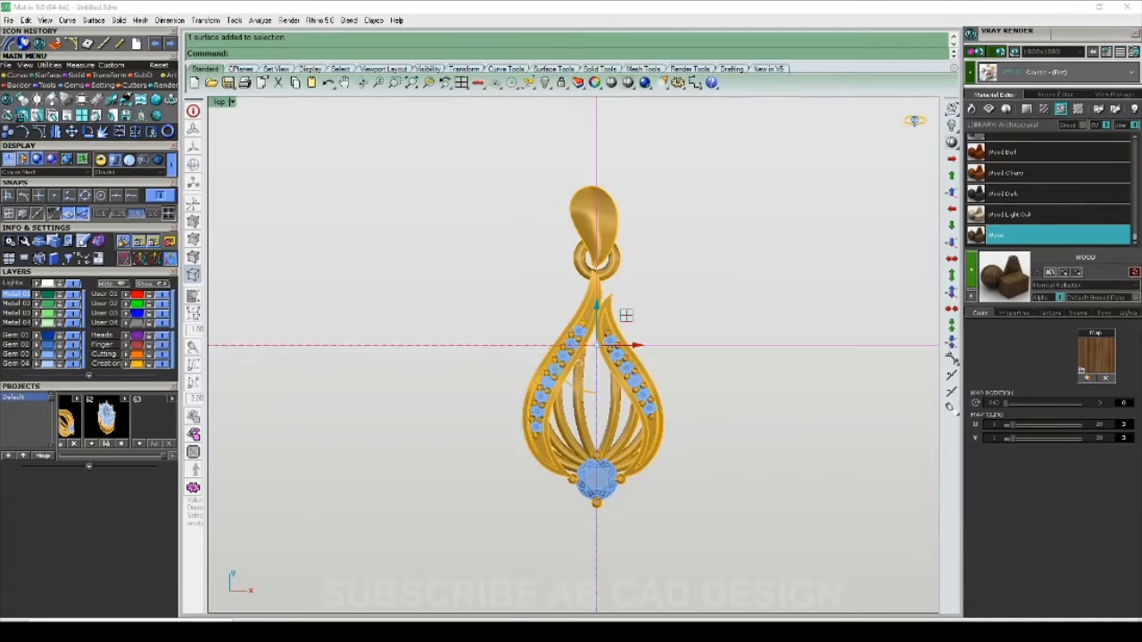
left_click(952, 358)
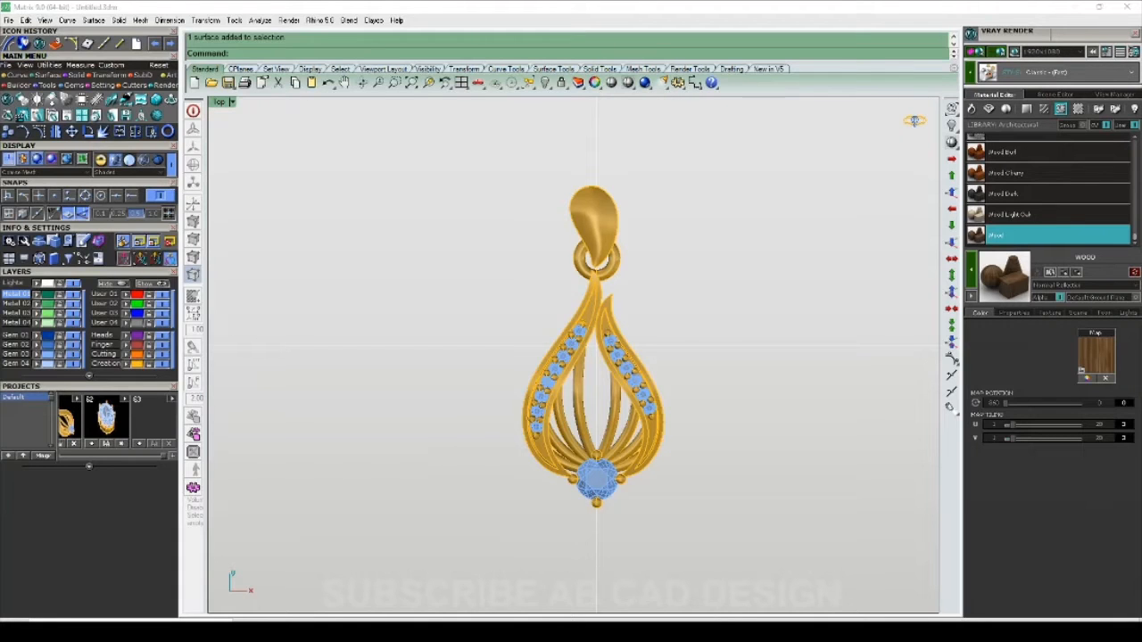
Render the pendant in the perspective view, review the whole image and close the frame buffer.
left_click(974, 52)
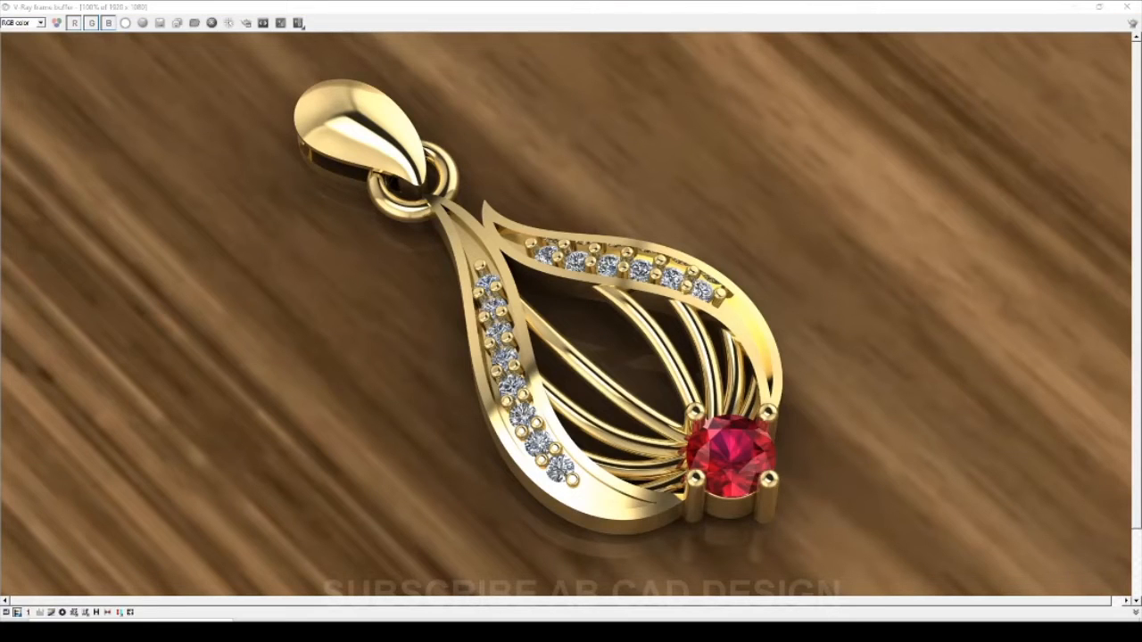
left_click(1099, 8)
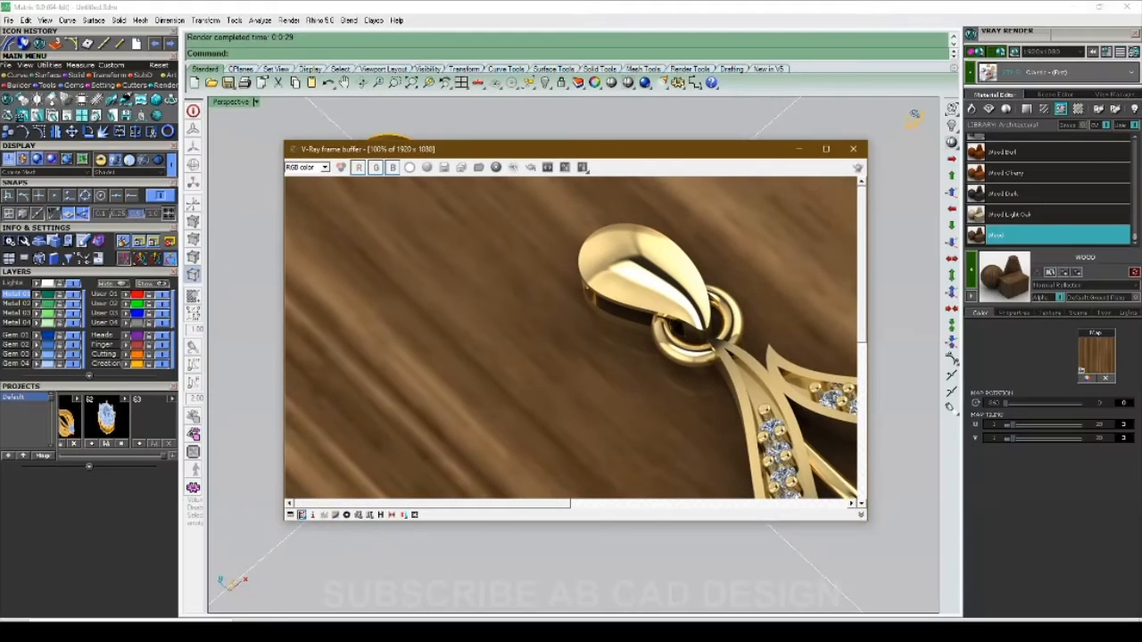
scroll(576, 342, "down", 2)
scroll(575, 343, "up", 1)
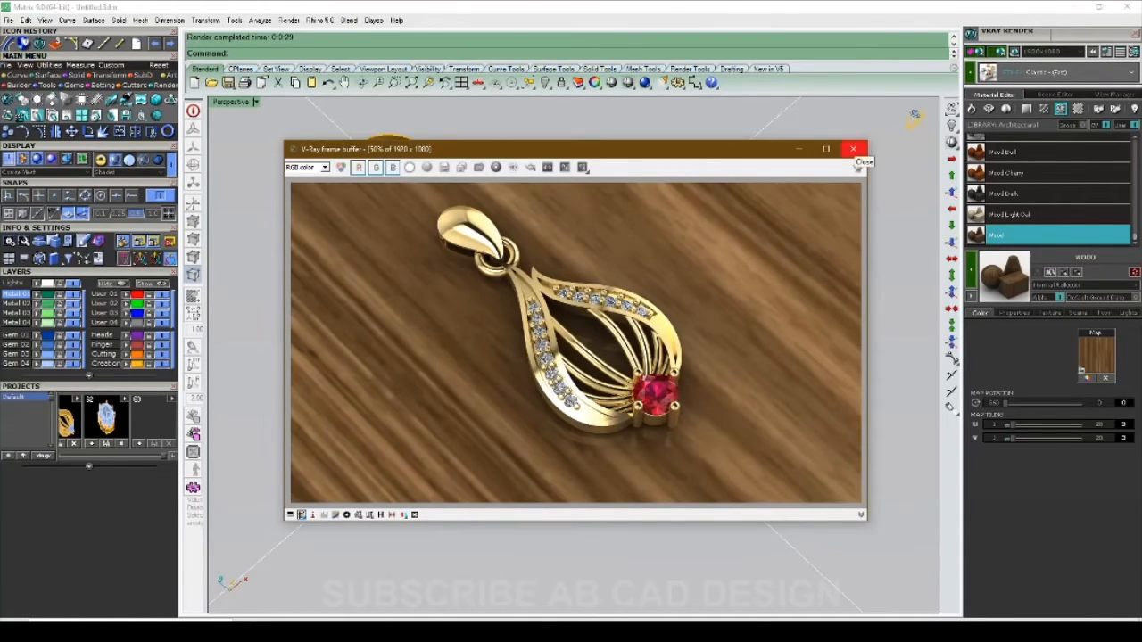
left_click(853, 149)
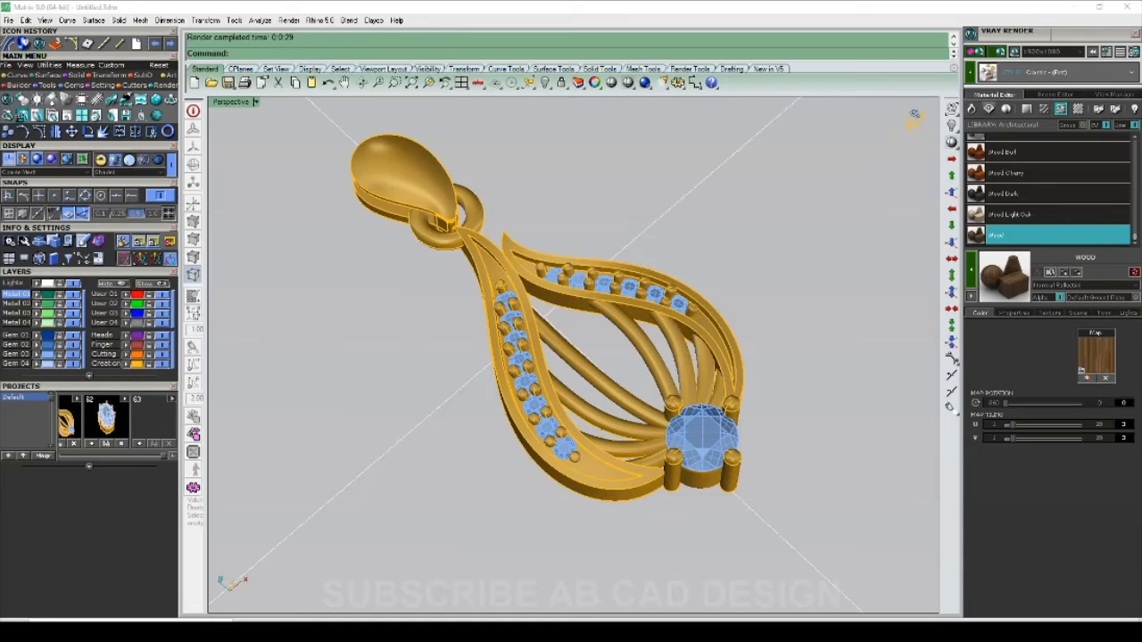
Apply the Diamond material from the gem library to the large round stone at the pendant's base.
left_click(989, 109)
left_click(702, 439)
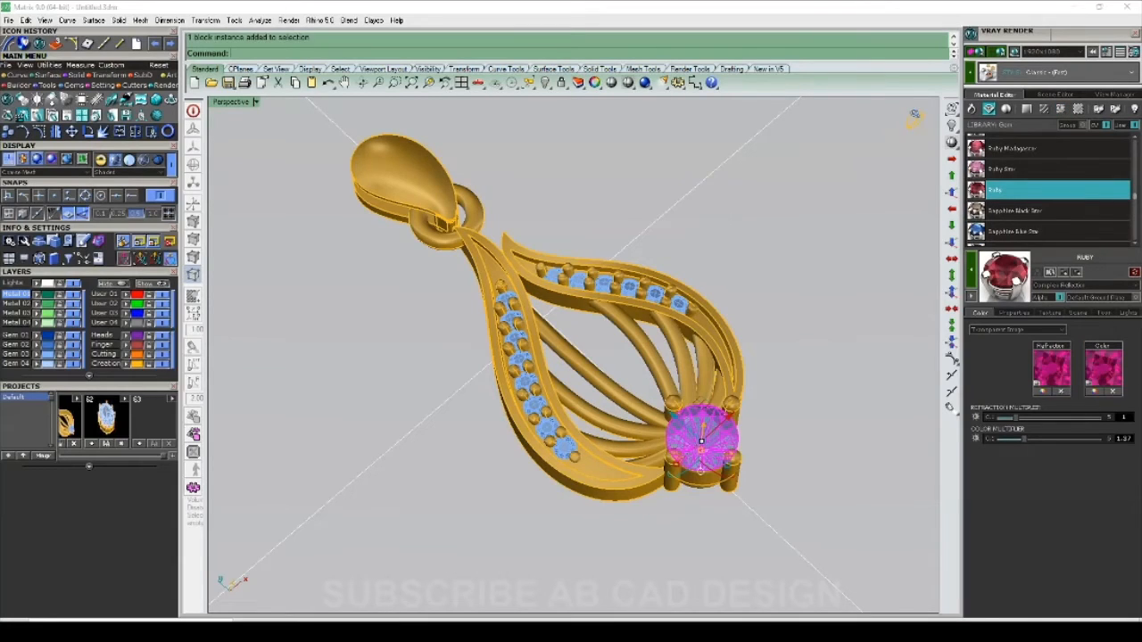
scroll(1048, 189, "up", 3)
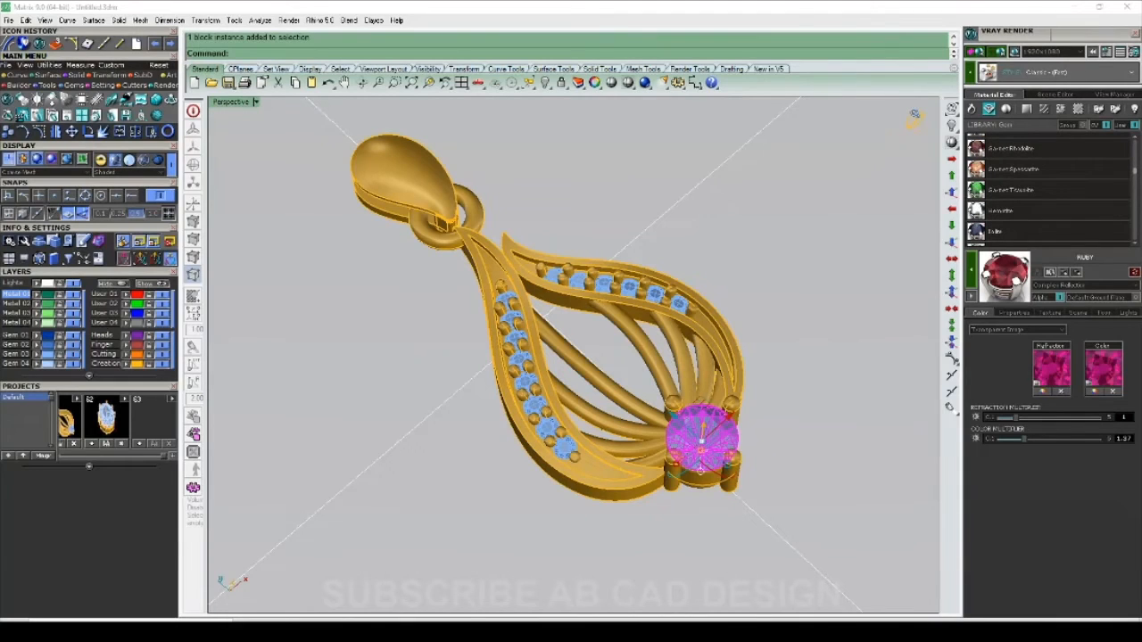
scroll(1048, 189, "up", 3)
scroll(1049, 189, "down", 2)
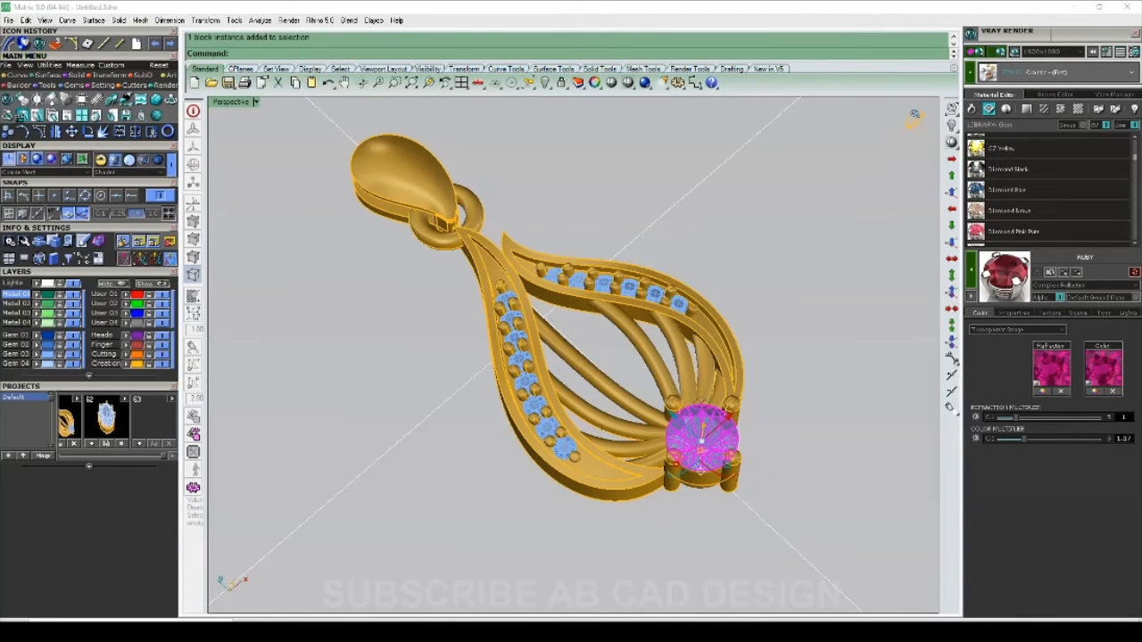
scroll(1048, 189, "down", 2)
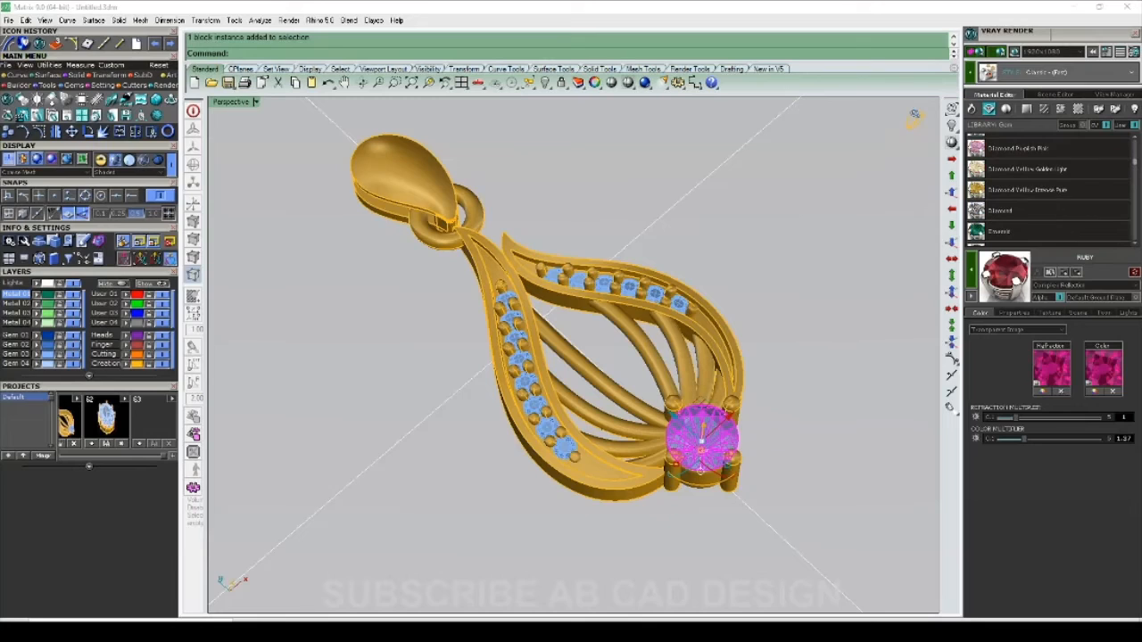
left_click(1025, 210)
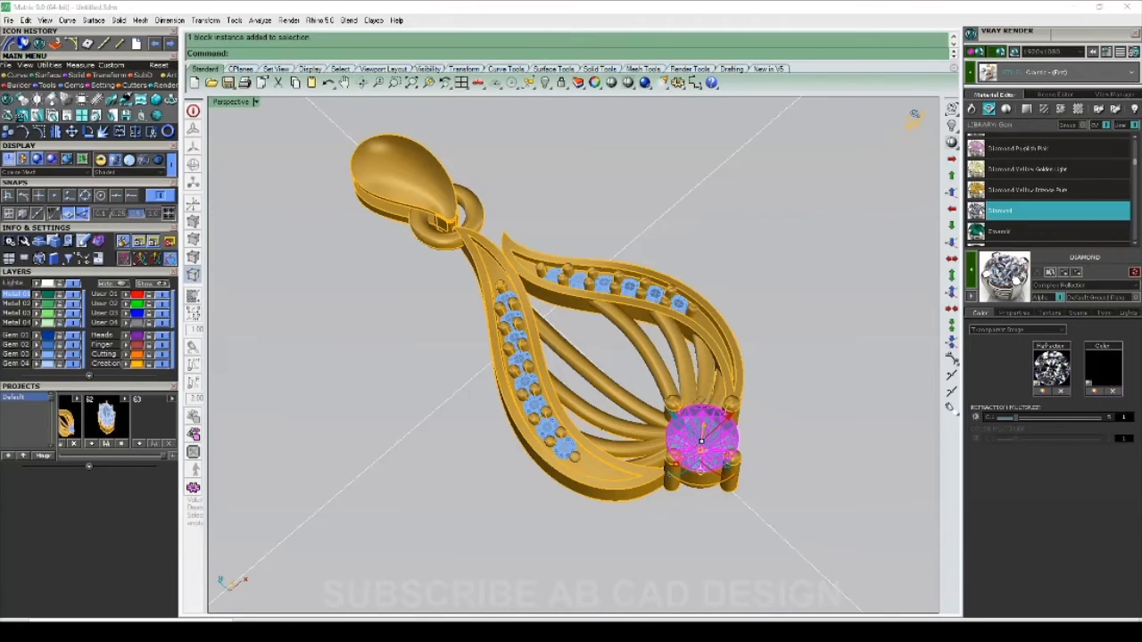
left_click(970, 268)
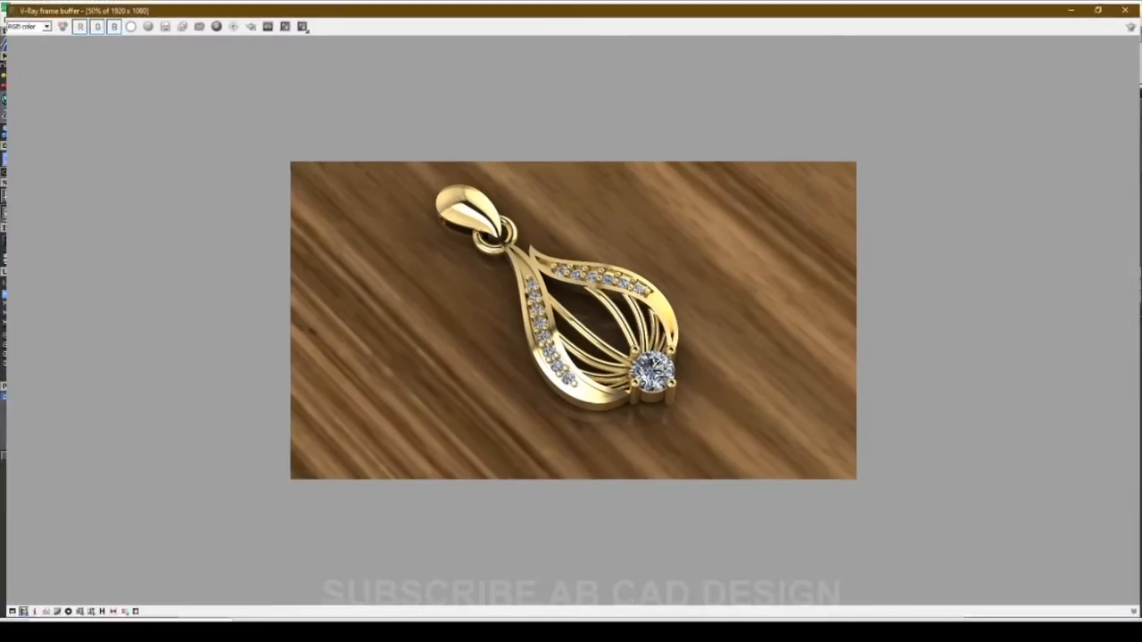
Examine the finished pendant render full screen at 100% zoom, and return the frame buffer to its smaller window at 50%.
left_click(825, 149)
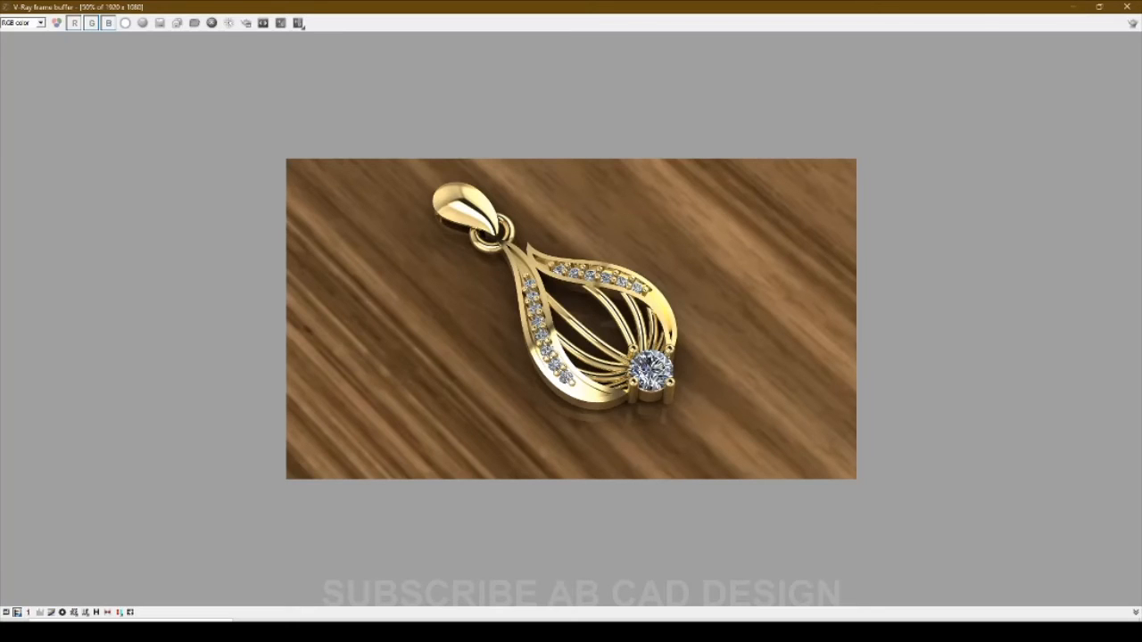
scroll(571, 303, "up", 1)
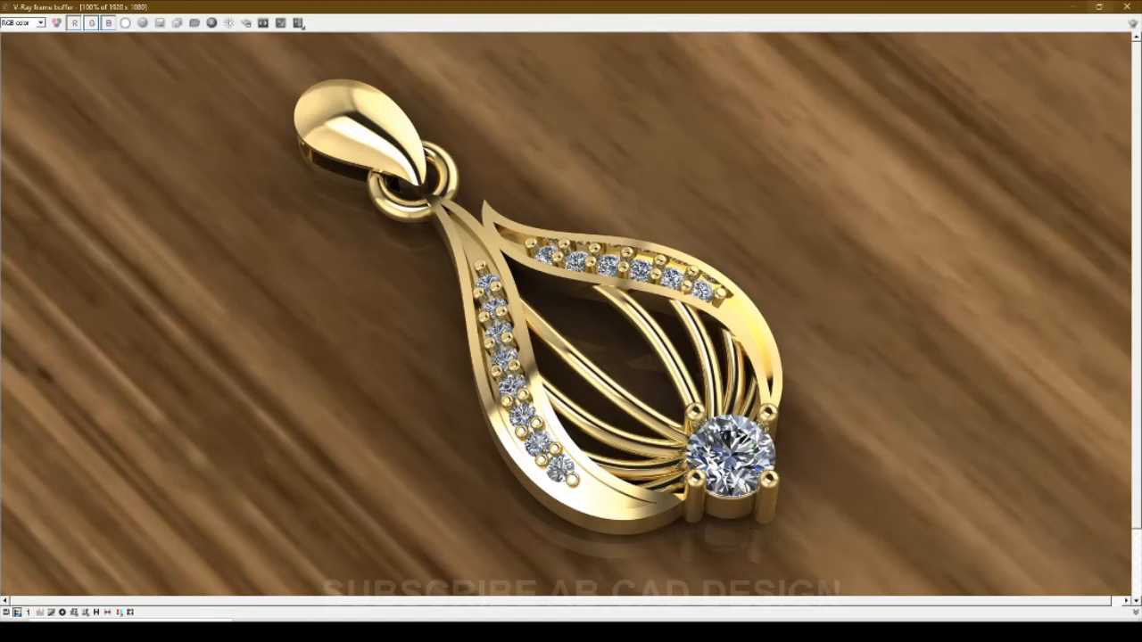
left_click(1099, 6)
scroll(571, 339, "down", 1)
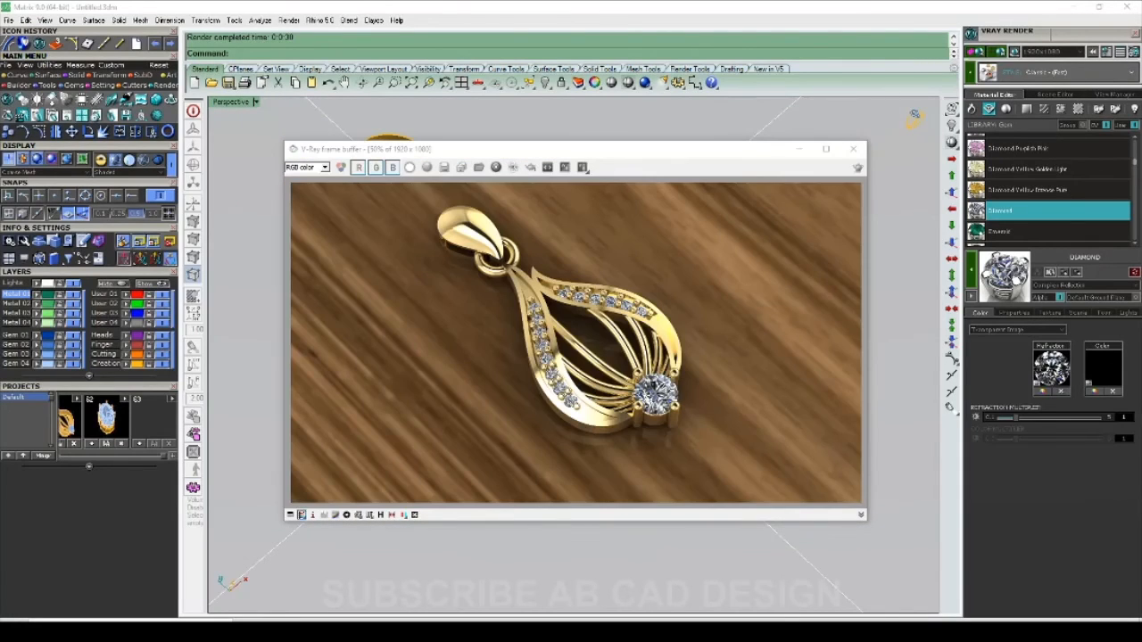